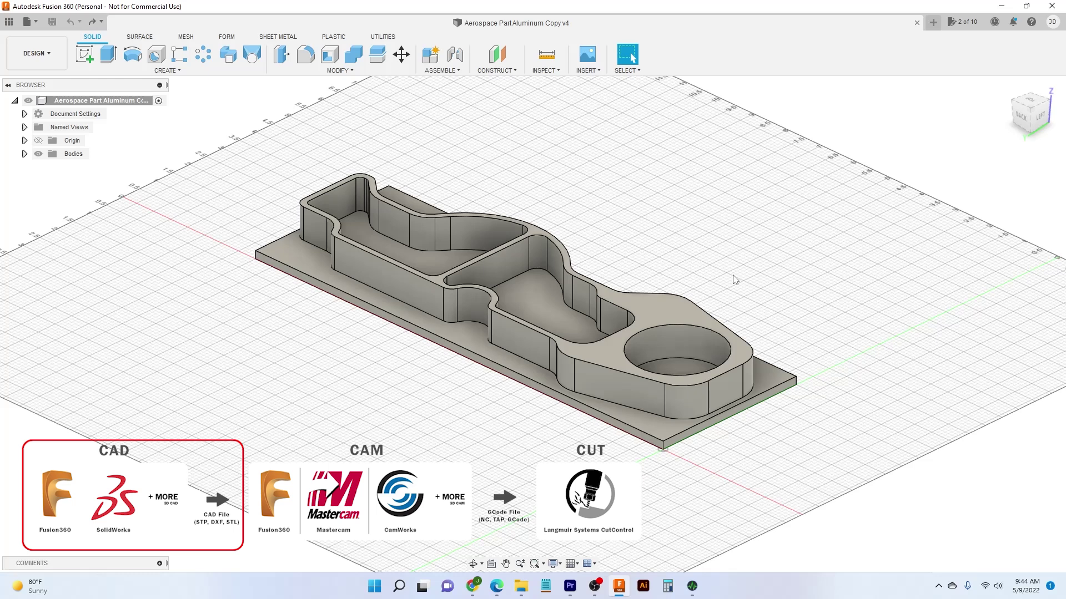
Step: Press Pull the hole-side pocket's floor up by 0.50 in
middle_click_drag(737, 276, 688, 276, "shift")
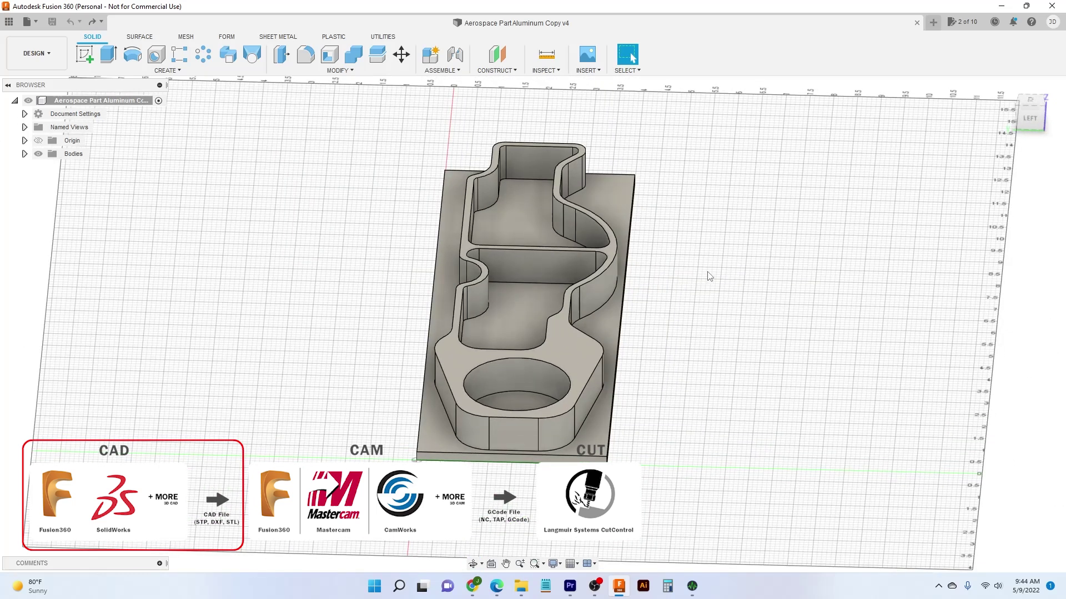
middle_click_drag(711, 276, 597, 283, "shift")
scroll(472, 253, "up", 5)
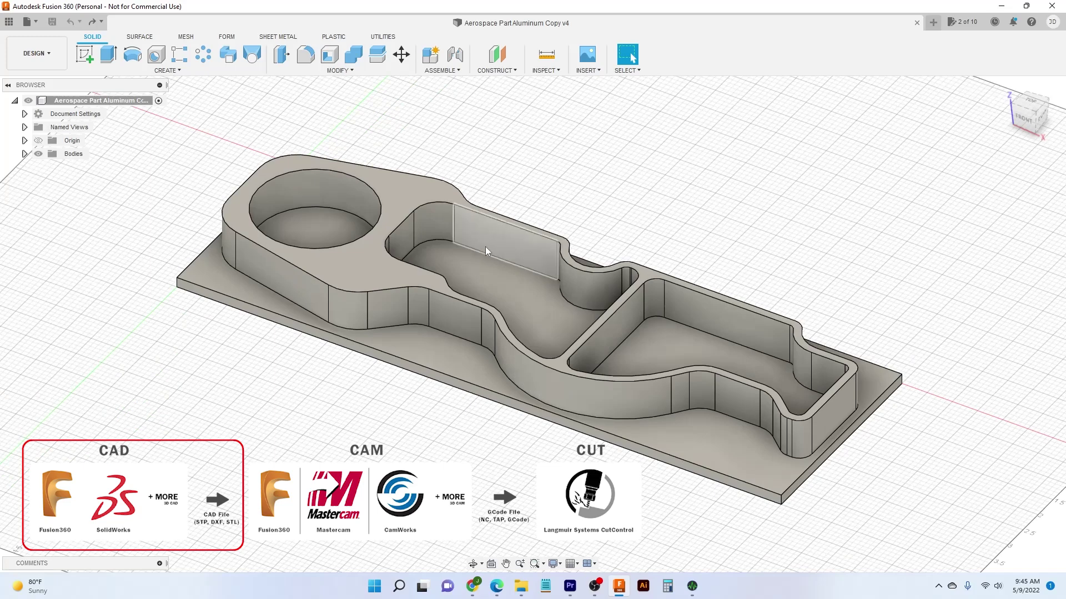
middle_click_drag(506, 251, 664, 264, "shift")
scroll(750, 266, "down", 3)
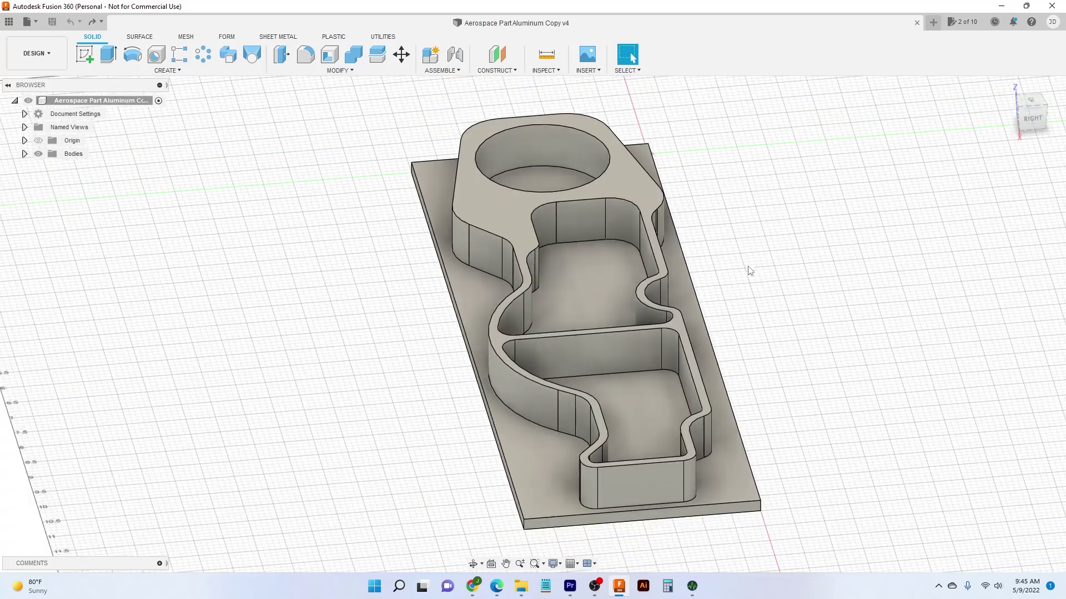
middle_click_drag(756, 276, 724, 272)
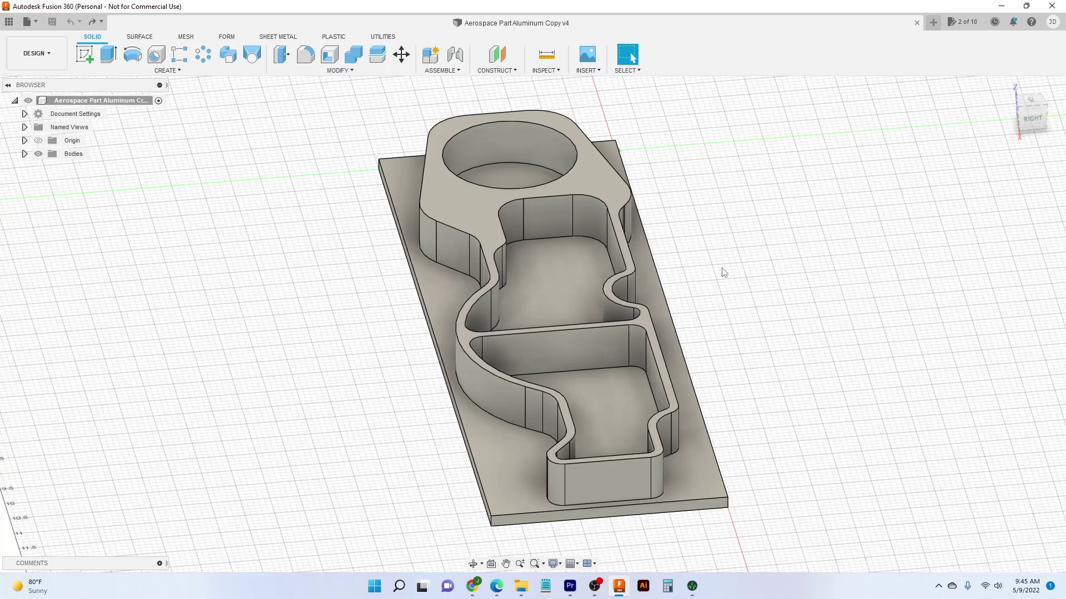
left_click(569, 276)
right_click(566, 272)
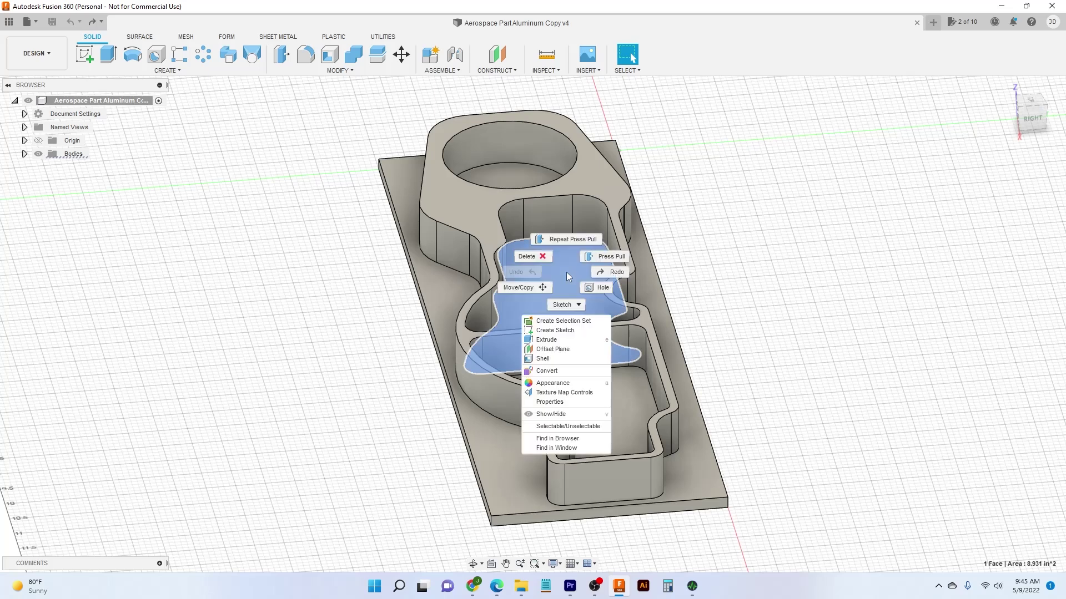
left_click(594, 256)
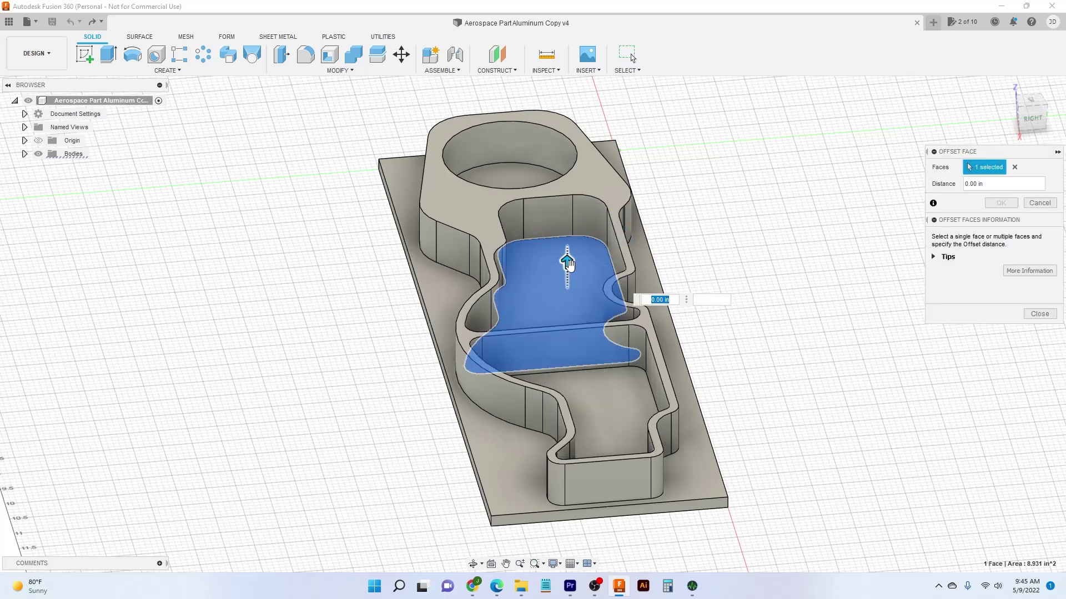
left_click_drag(566, 260, 560, 239)
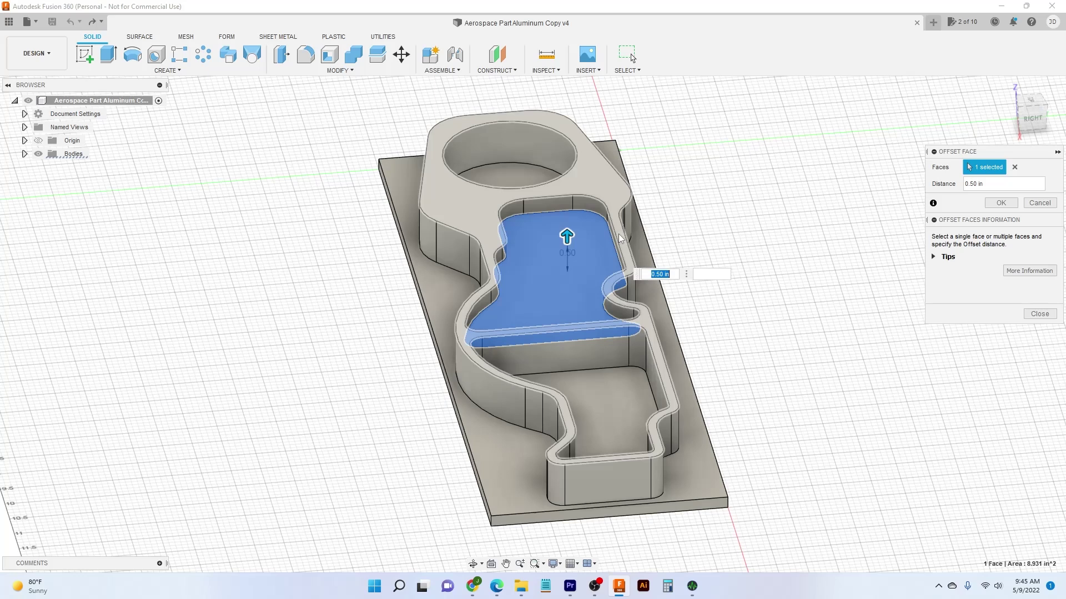
key("Return")
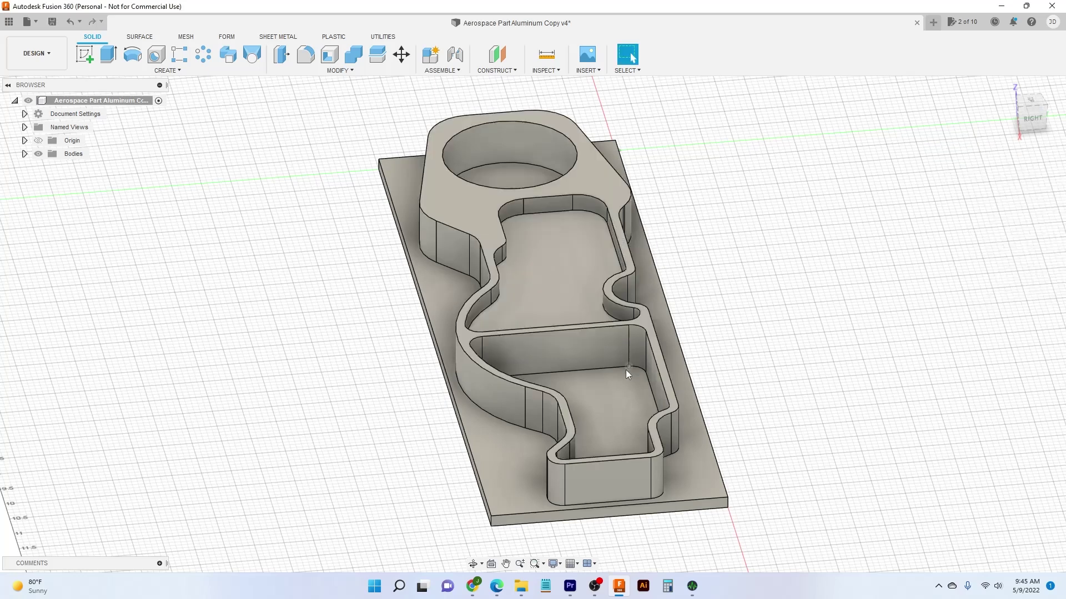
Step: Enlarge the other pocket's corner fillet from 0.25 in to 1.30 in radius
left_click(638, 344)
right_click(638, 342)
left_click(642, 306)
left_click_drag(633, 344, 619, 360)
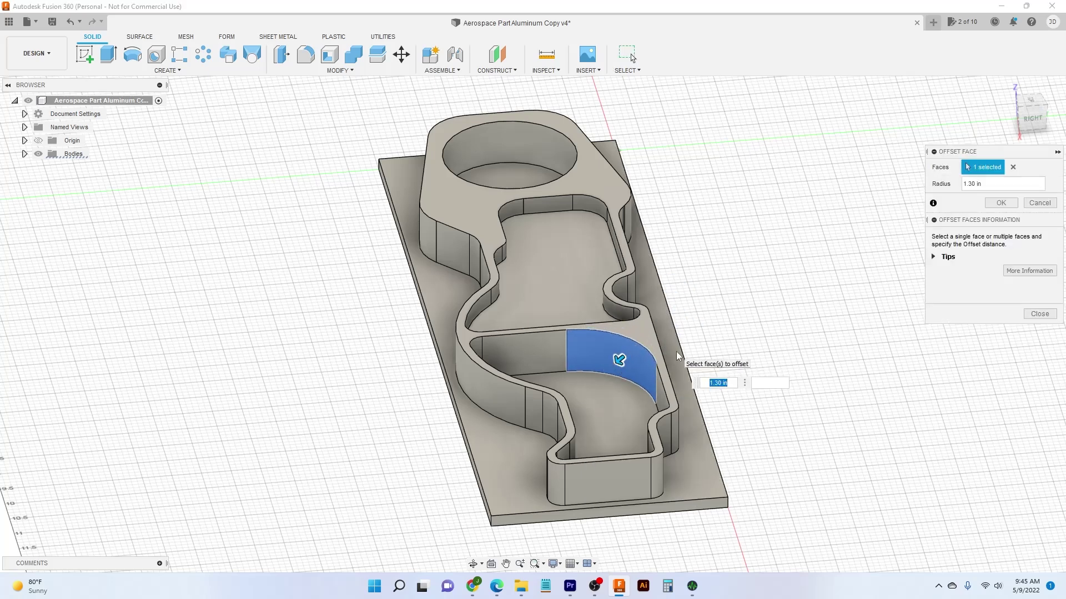
key("Return")
middle_click_drag(754, 385, 723, 388, "shift")
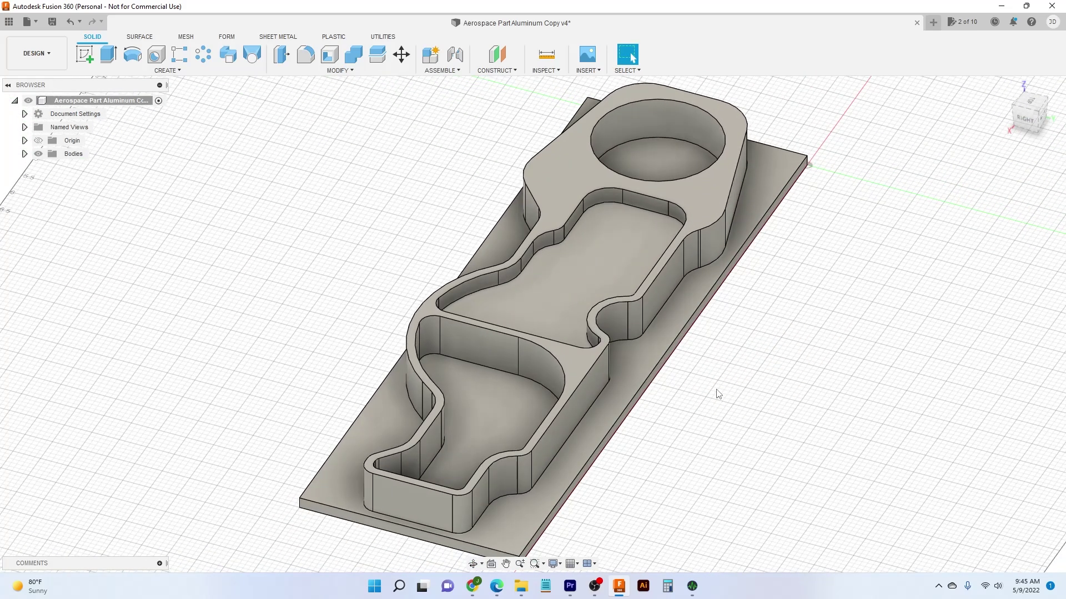
Step: Undo the 1.30 in fillet change and the 0.50 in floor offset with Ctrl+Z twice
key("ctrl+z")
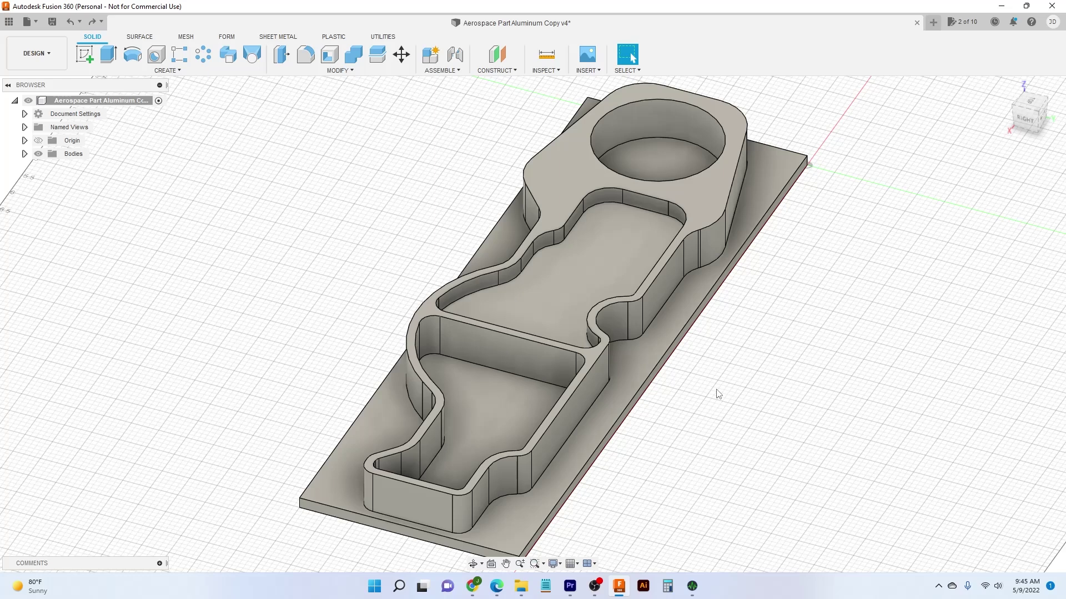
key("ctrl+z")
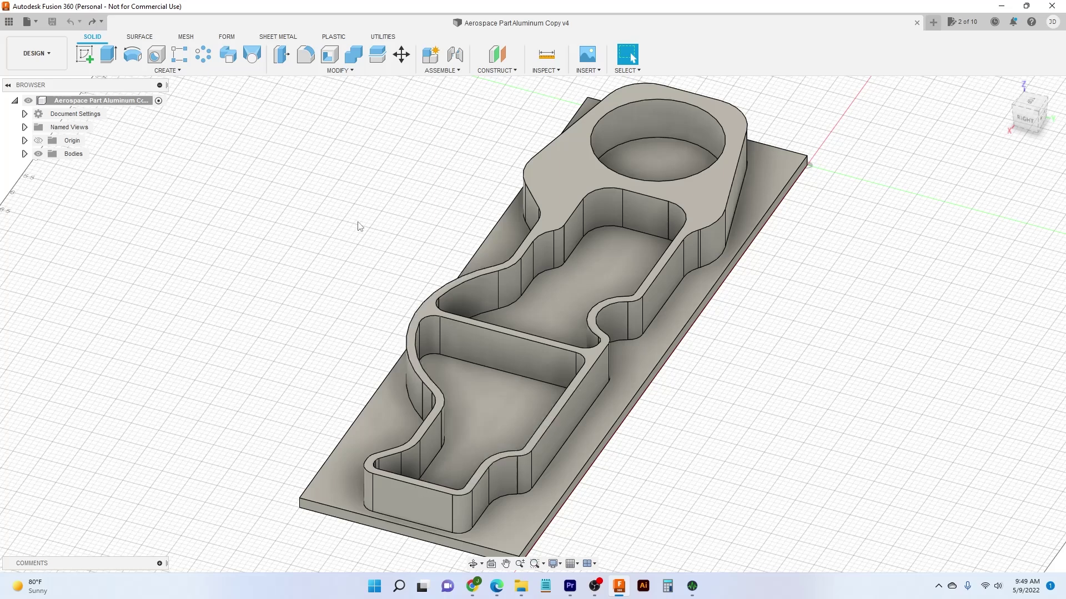
Step: Switch from DESIGN to the MANUFACTURE workspace to show Setup1's facing, adaptive and contour operations
left_click(34, 55)
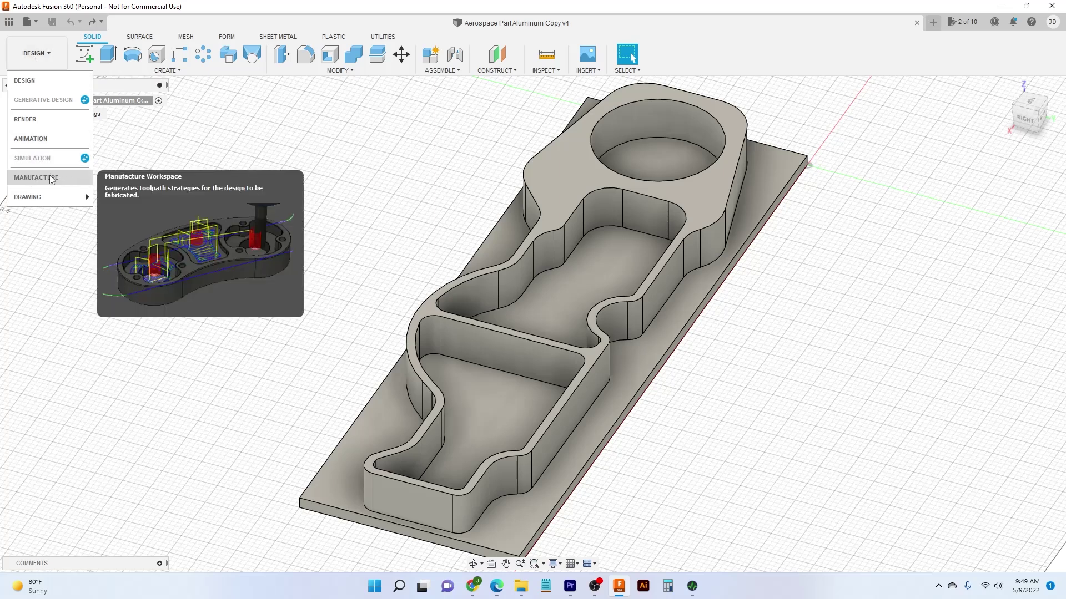
left_click(63, 180)
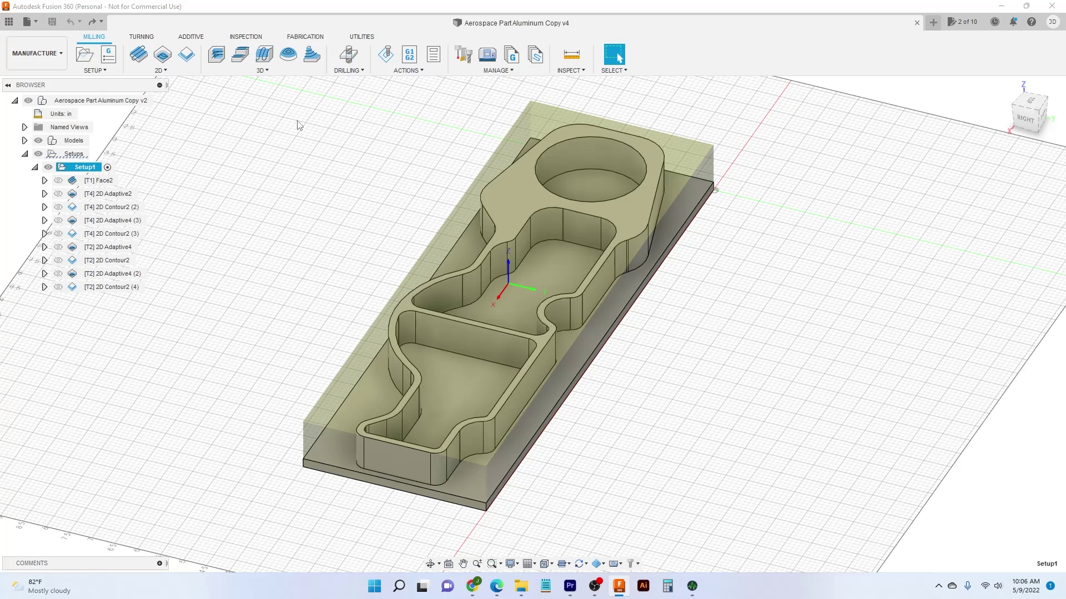
Step: Simulate Setup1 and play the machining through the final 2D Contour2 pass
left_click(388, 56)
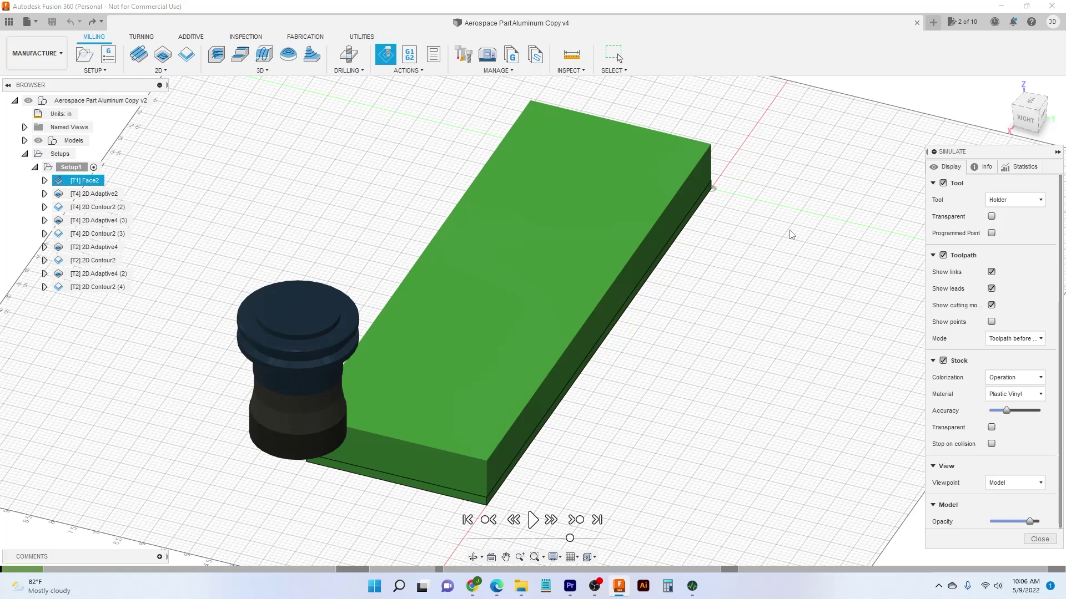
left_click(533, 519)
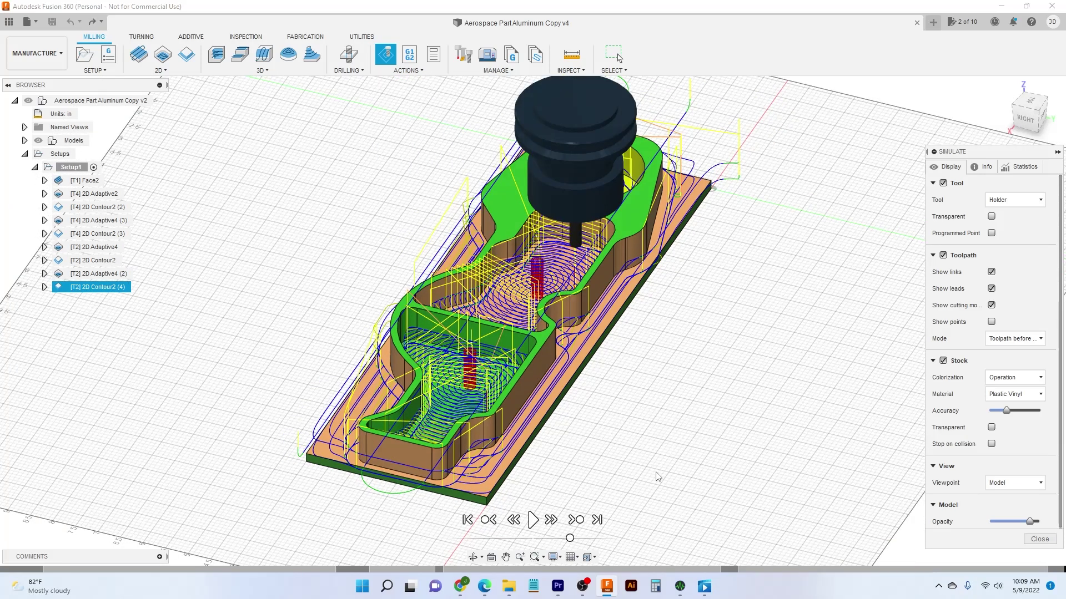
middle_click_drag(656, 461, 725, 455, "shift")
middle_click_drag(791, 344, 770, 322)
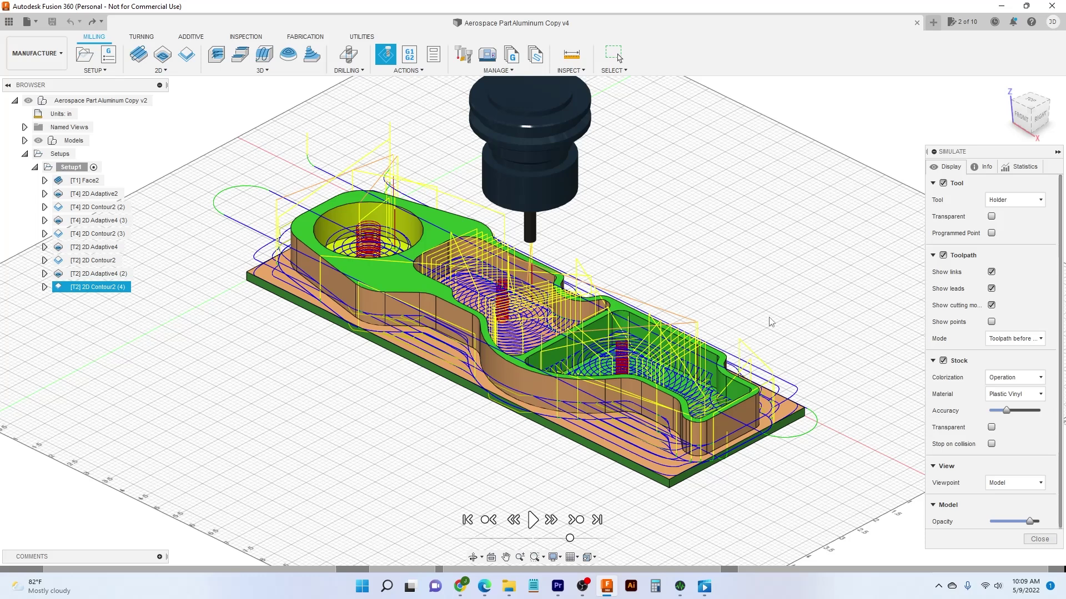
scroll(652, 337, "up", 3)
middle_click_drag(631, 303, 544, 289, "shift")
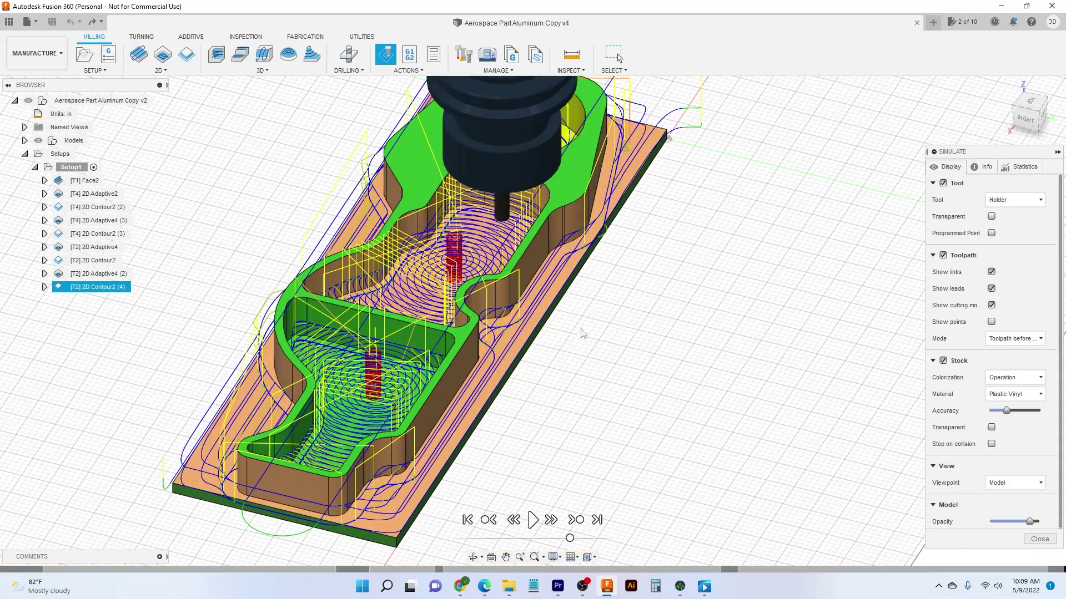
middle_click_drag(549, 339, 603, 334, "shift")
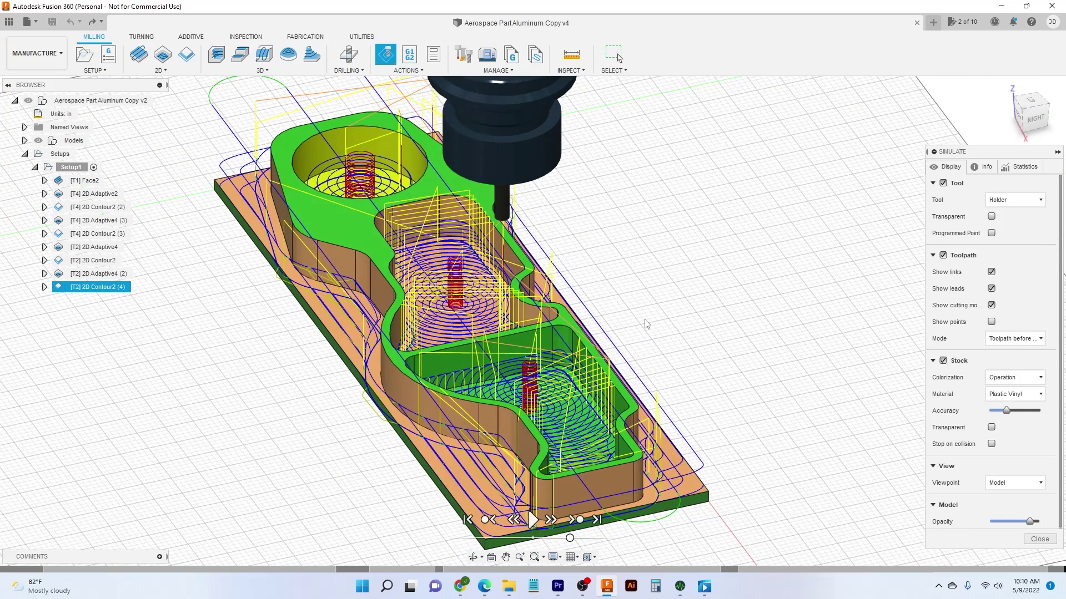
scroll(646, 324, "down", 1)
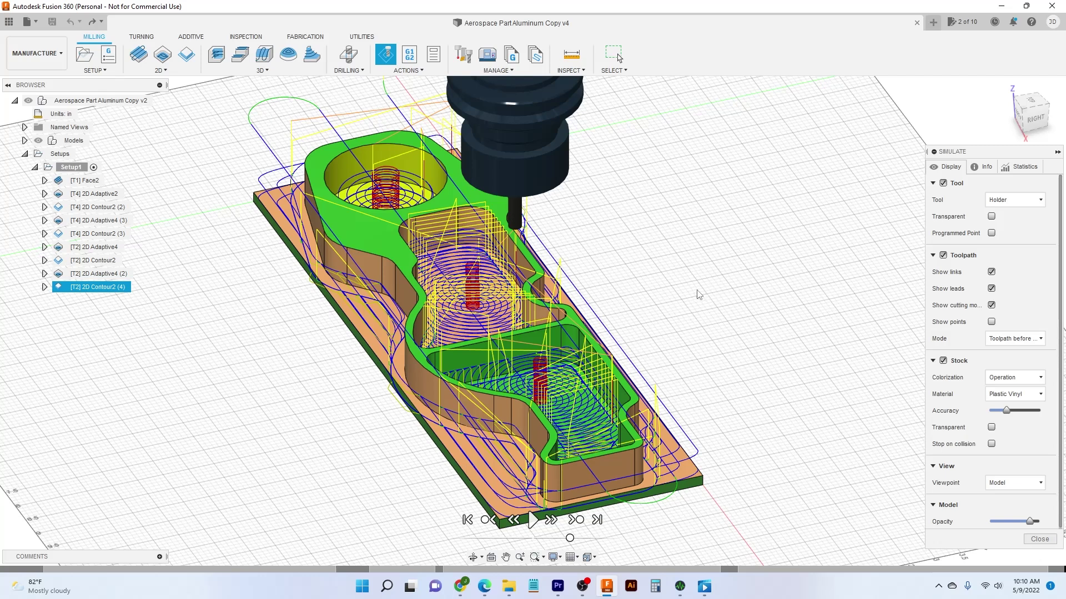
middle_click_drag(698, 294, 705, 281, "shift")
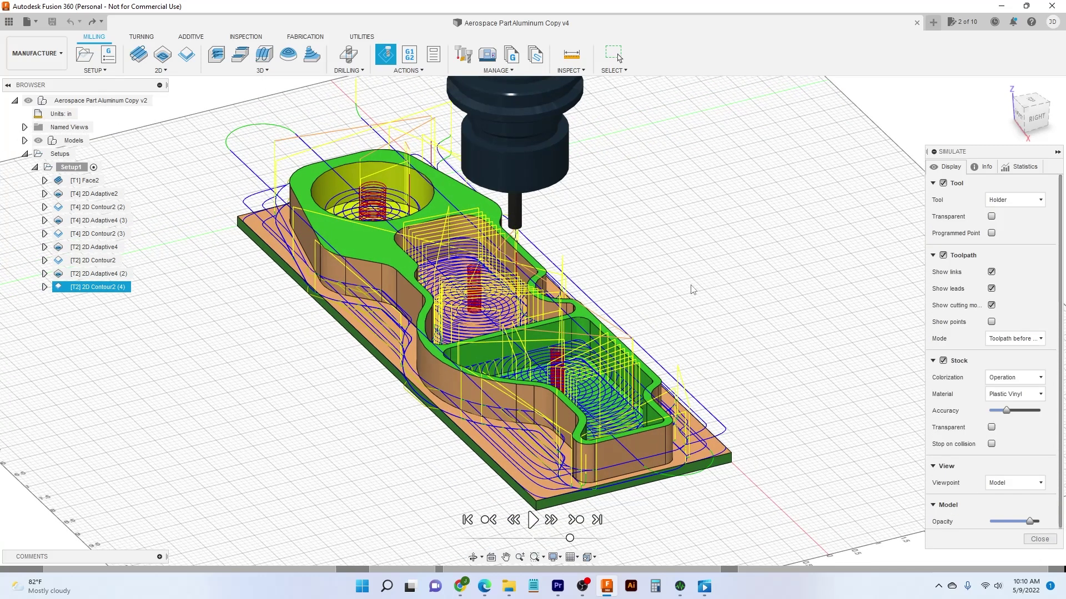
middle_click_drag(680, 275, 676, 271, "shift")
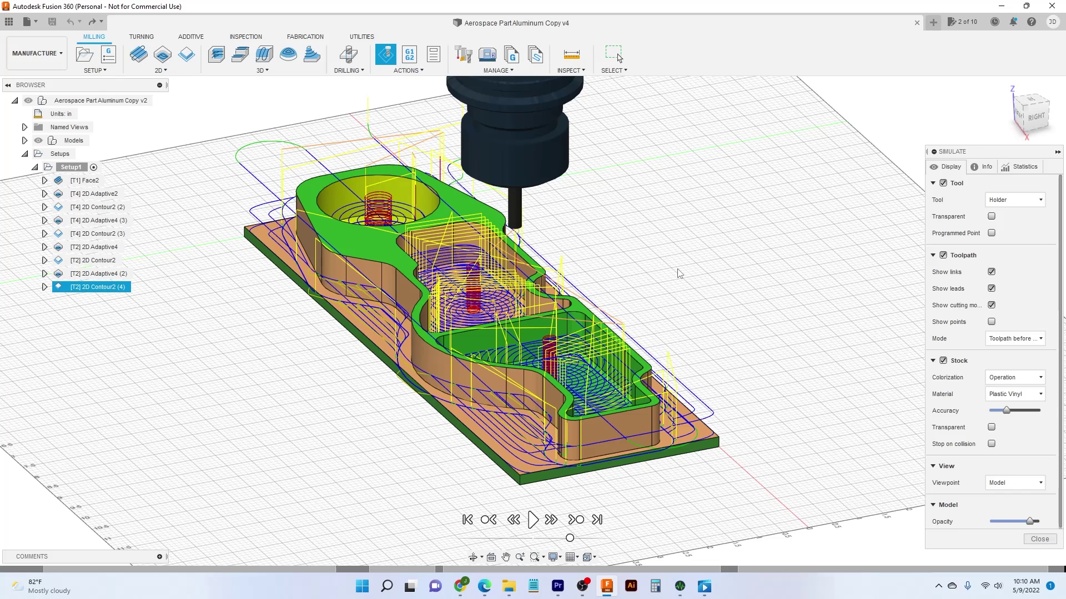
middle_click_drag(667, 293, 688, 301, "shift")
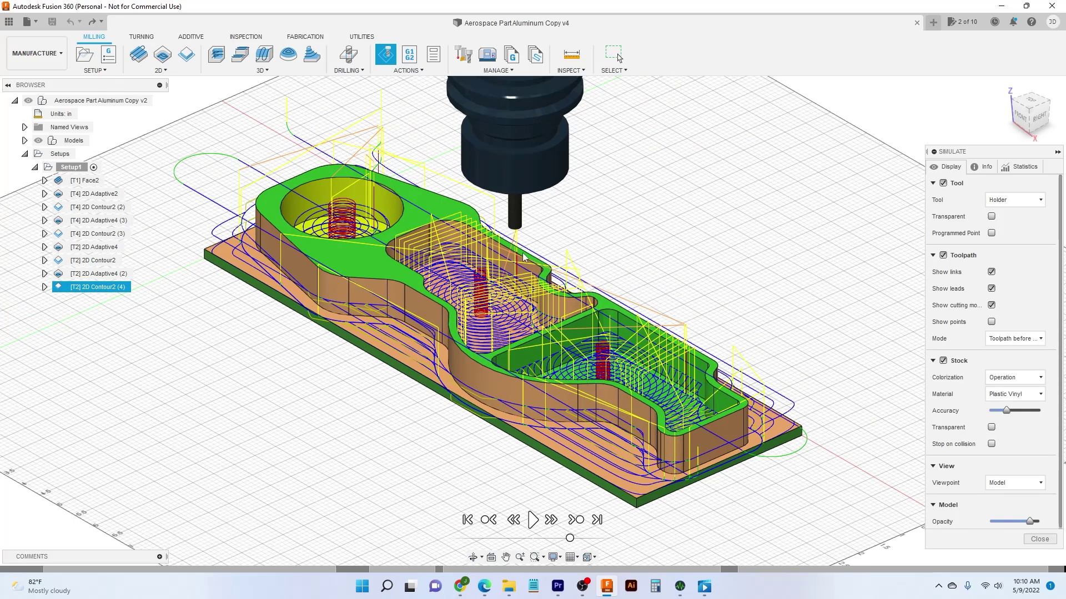